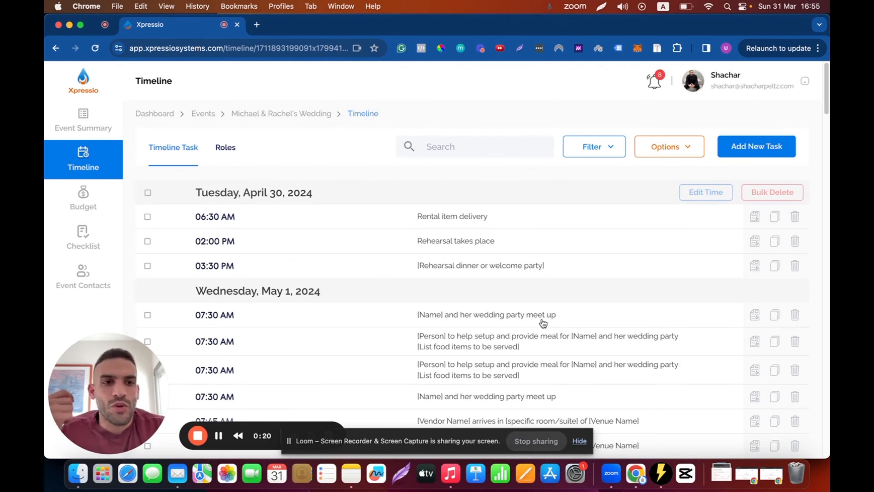
pyautogui.scroll(-2, 443, 241)
pyautogui.scroll(2, 442, 188)
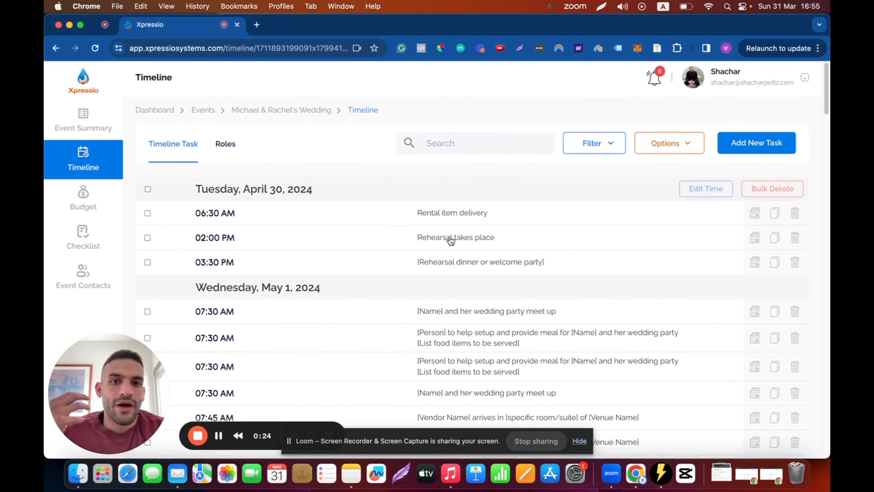
pyautogui.scroll(-1, 449, 240)
pyautogui.scroll(-1, 451, 241)
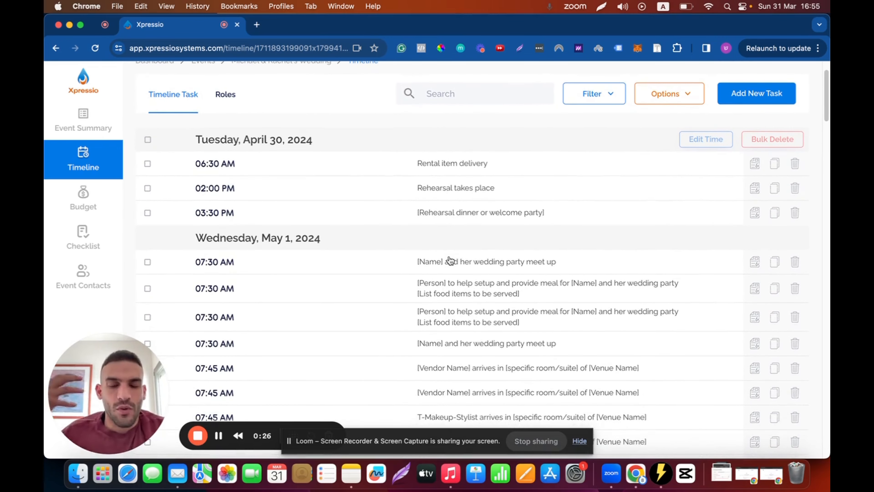
pyautogui.scroll(2, 449, 261)
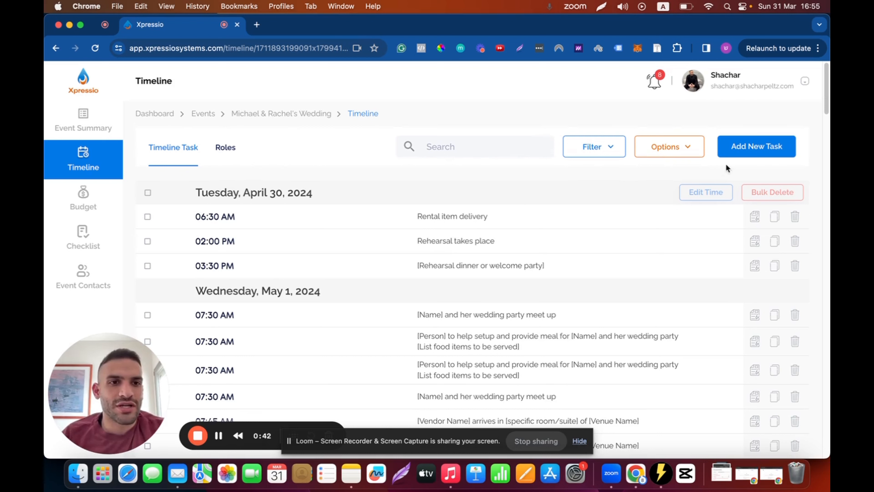
# - Open the form for a new timeline task, review its fields, and close it without adding a task
pyautogui.click(755, 151)
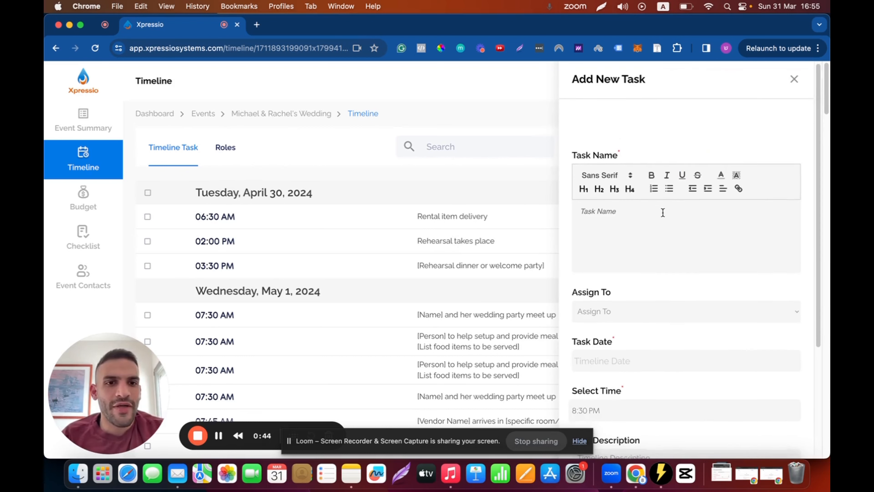
pyautogui.scroll(-3, 619, 232)
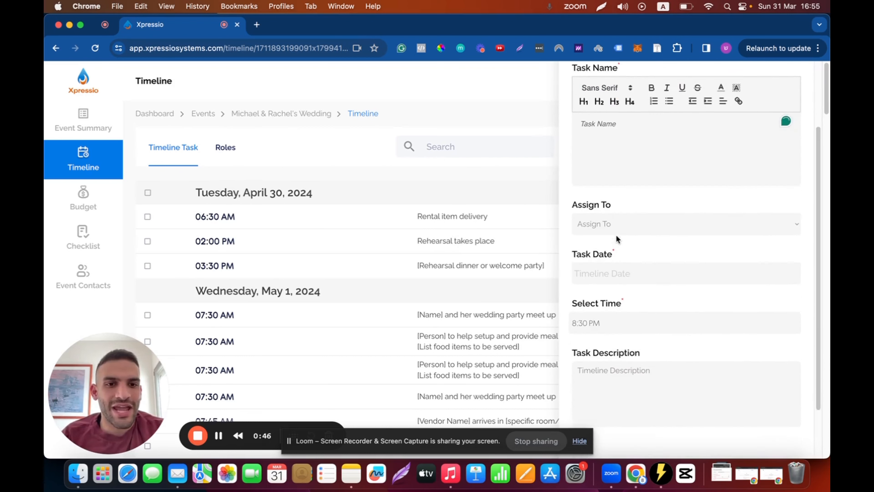
pyautogui.click(611, 216)
pyautogui.click(610, 198)
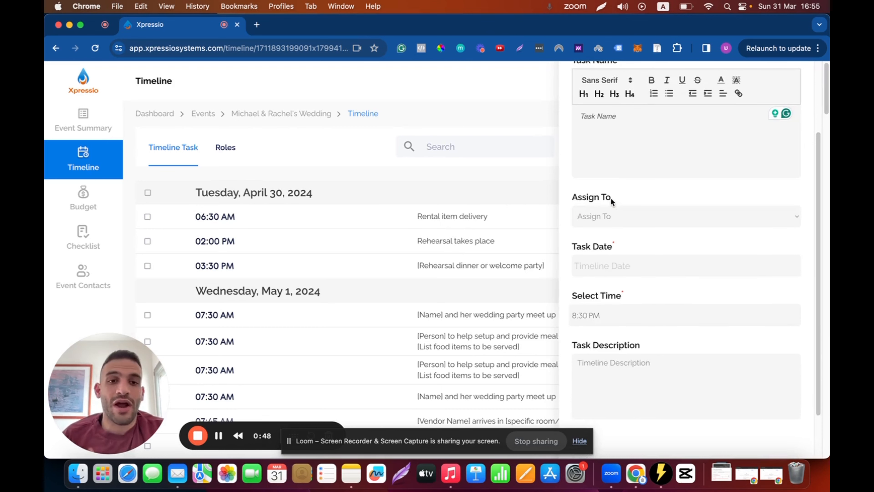
pyautogui.scroll(-2, 612, 199)
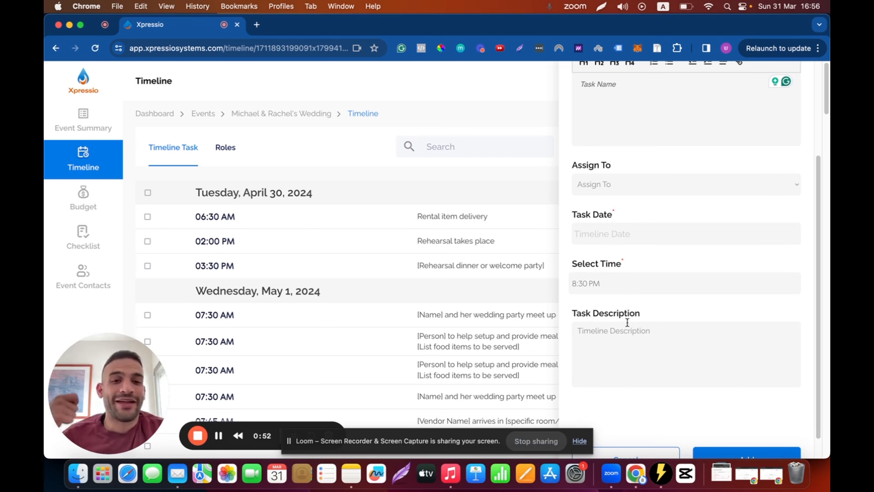
pyautogui.scroll(-2, 627, 322)
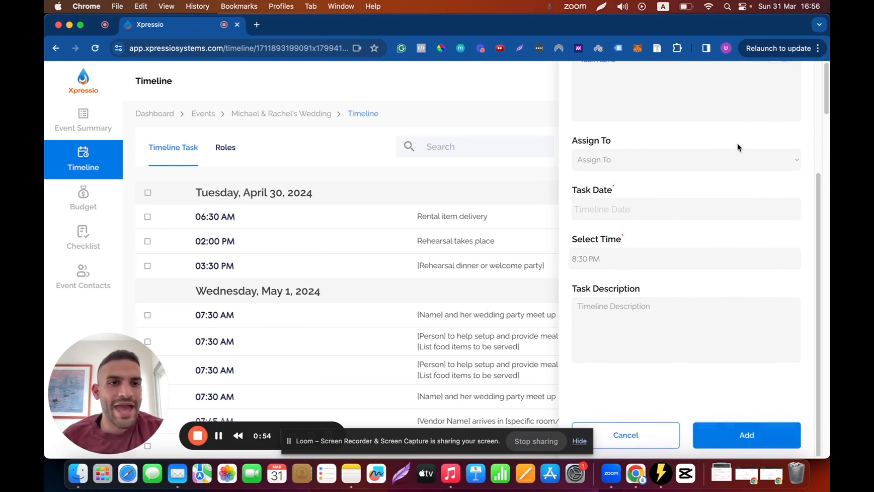
pyautogui.scroll(8, 737, 143)
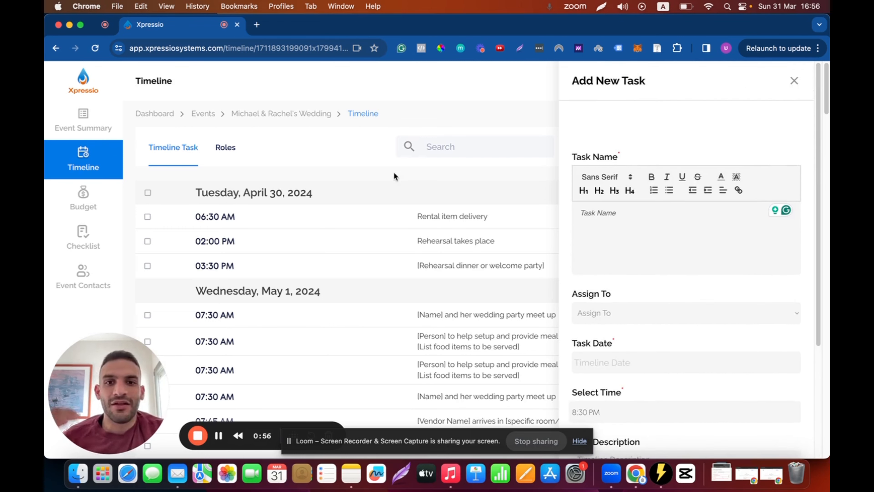
pyautogui.click(797, 86)
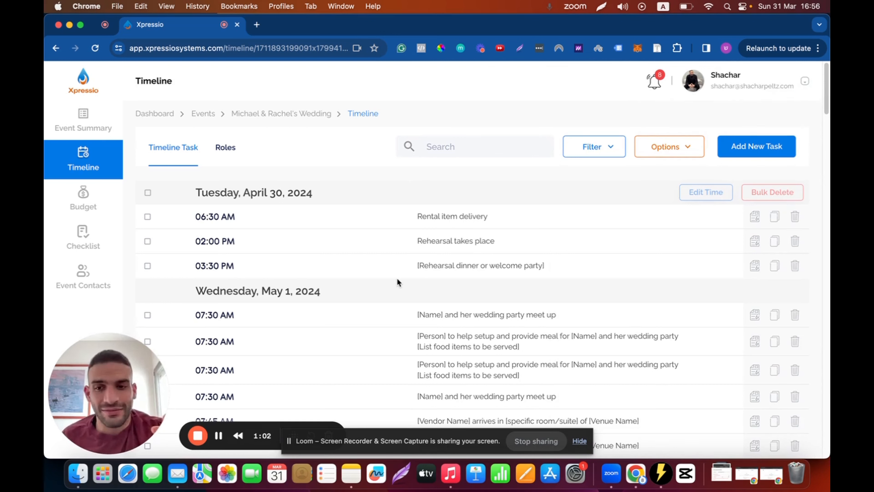
# - Make the name of the "Rental item delivery" task bold and append "by" with the deliverer's first name
pyautogui.click(482, 222)
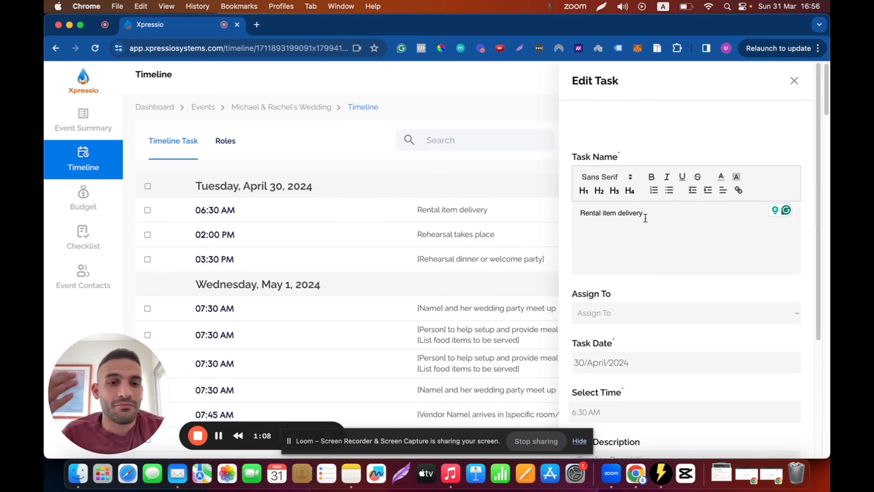
pyautogui.moveTo(645, 213); pyautogui.dragTo(578, 209)
pyautogui.press('super+b')
pyautogui.click(675, 214)
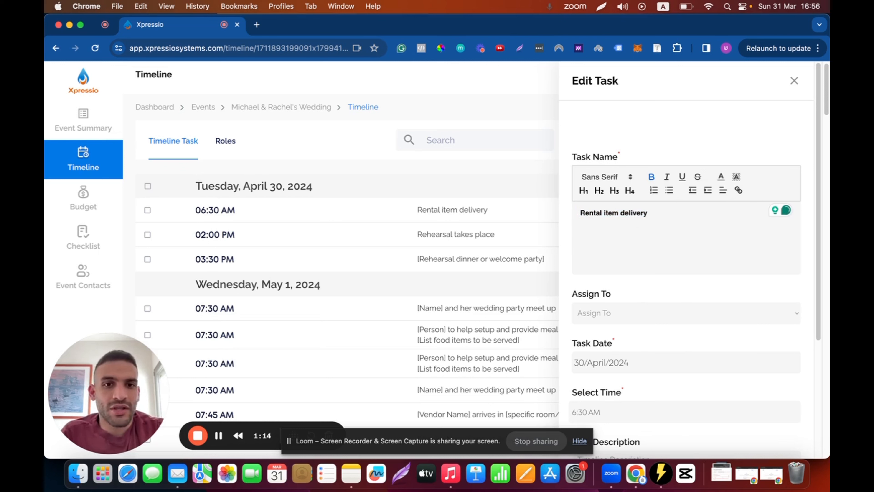
pyautogui.write('by David')
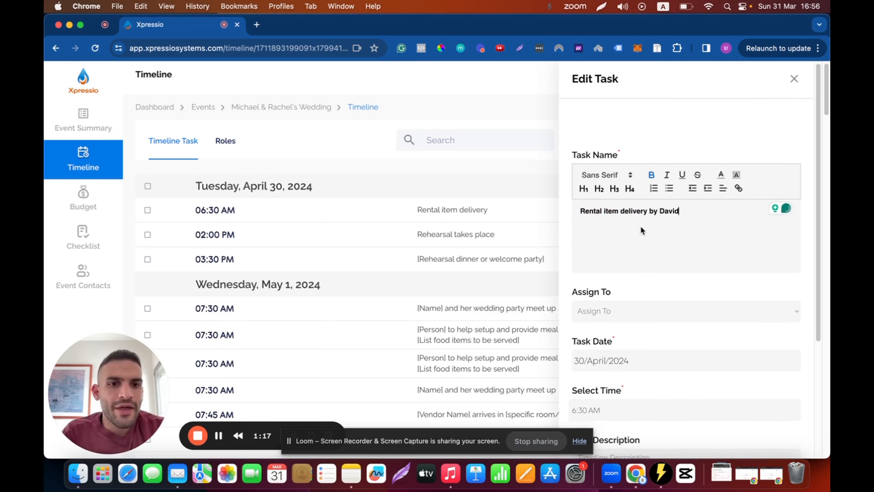
# - Assign the rental item delivery task to Taste it LLC, set its time to 6:45 AM, and save it
pyautogui.scroll(-3, 605, 255)
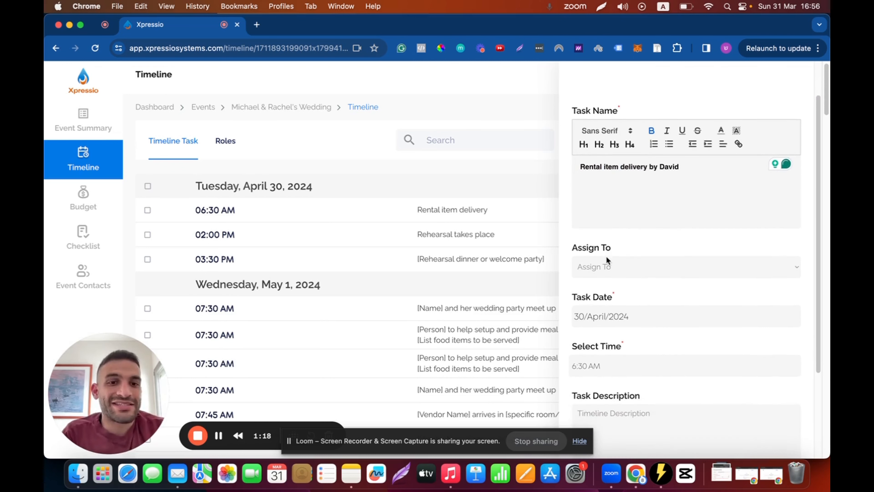
pyautogui.click(604, 263)
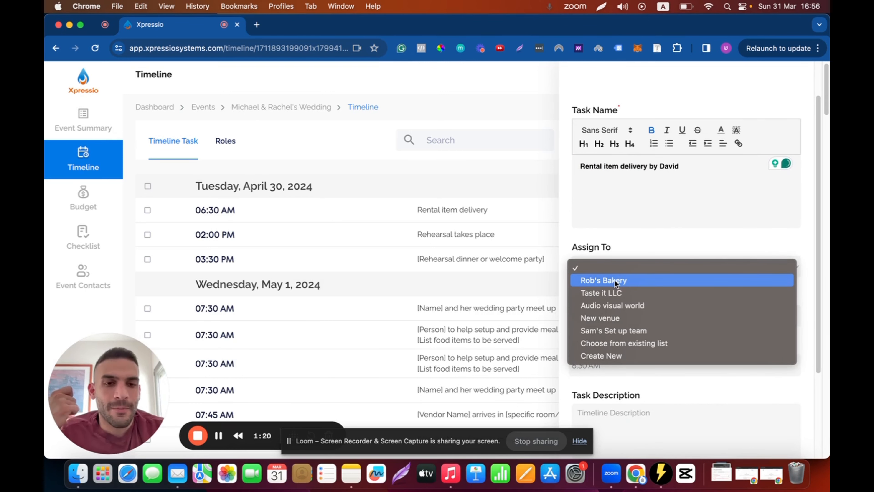
pyautogui.click(627, 291)
pyautogui.scroll(-3, 624, 266)
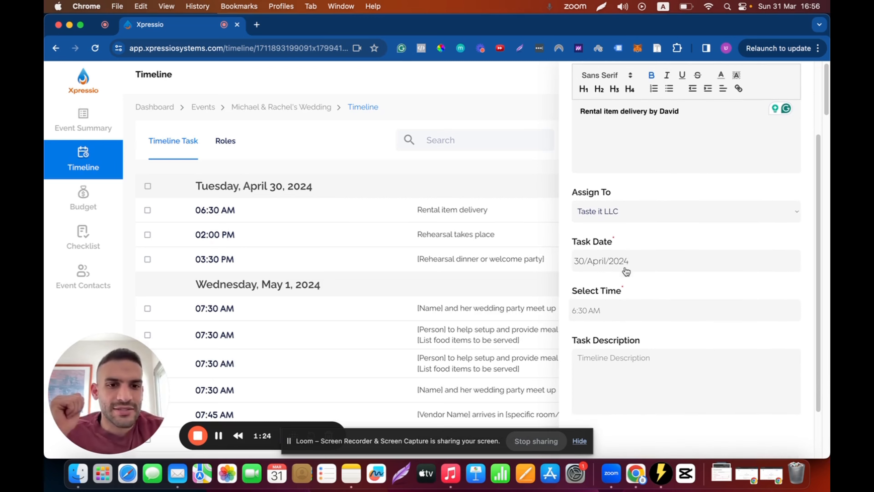
pyautogui.click(604, 259)
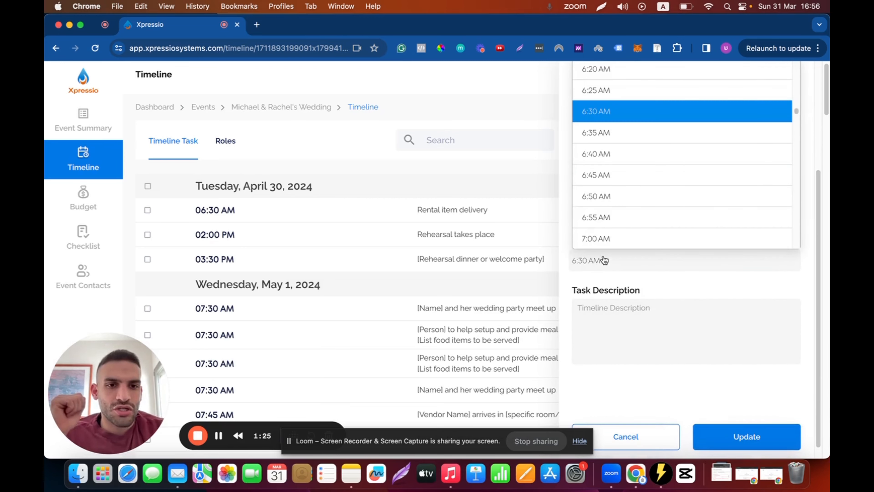
pyautogui.click(604, 176)
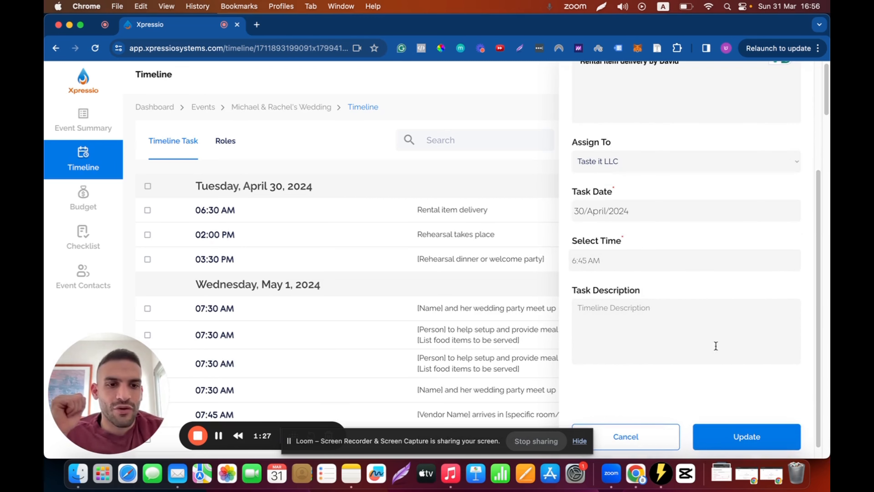
pyautogui.click(752, 432)
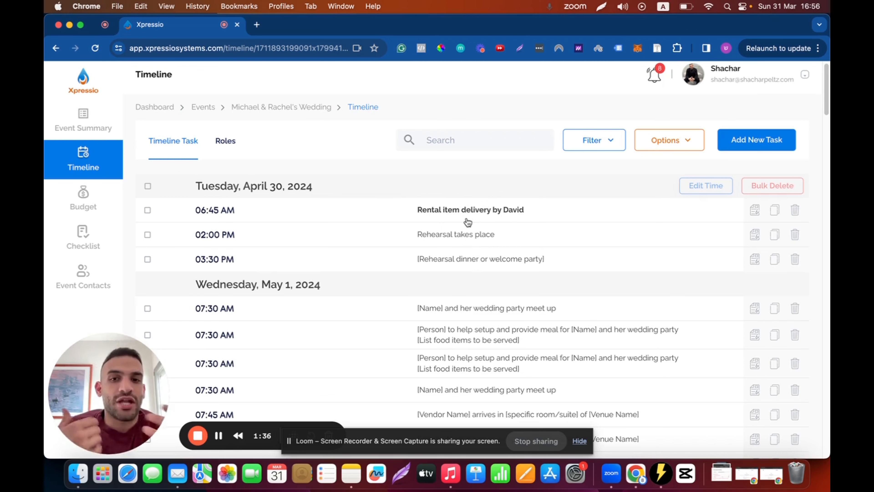
# - Move the 07:30 AM meal setup task and the 07:45 AM vendor arrival tasks from Wednesday, May 1 to Tuesday, April 30
pyautogui.scroll(-1, 468, 223)
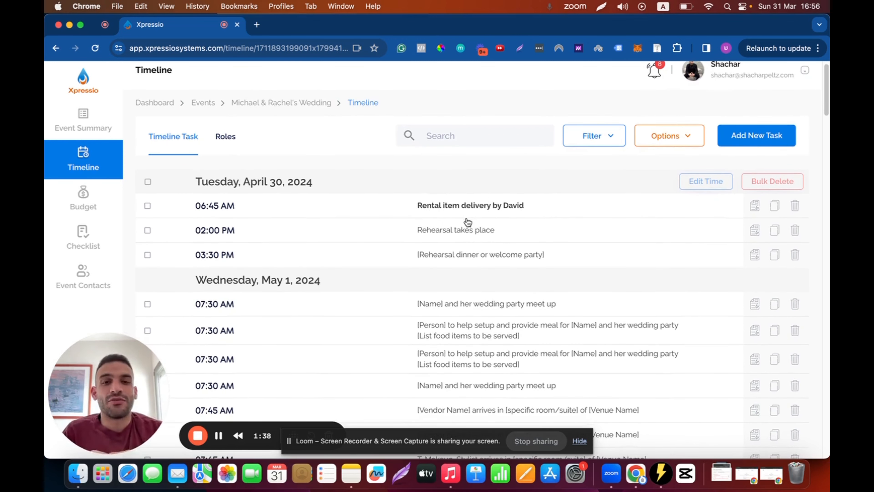
pyautogui.scroll(-3, 468, 222)
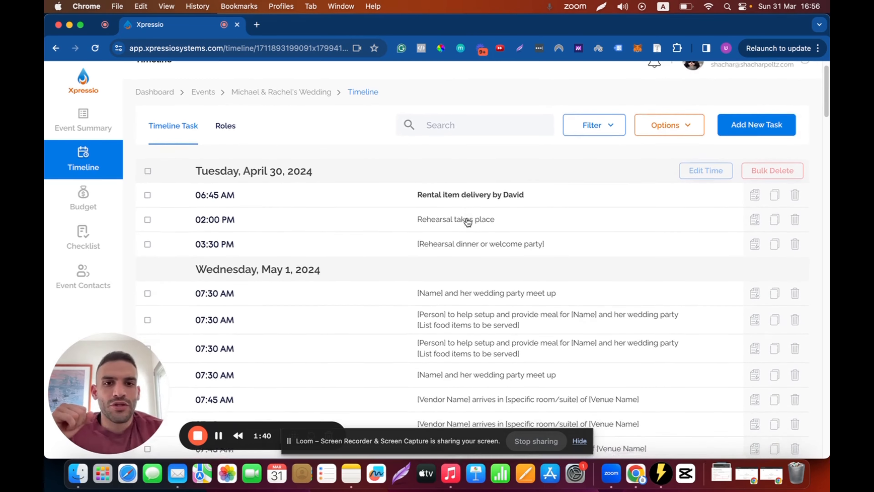
pyautogui.moveTo(456, 361); pyautogui.dragTo(461, 216)
pyautogui.moveTo(475, 374); pyautogui.dragTo(492, 206)
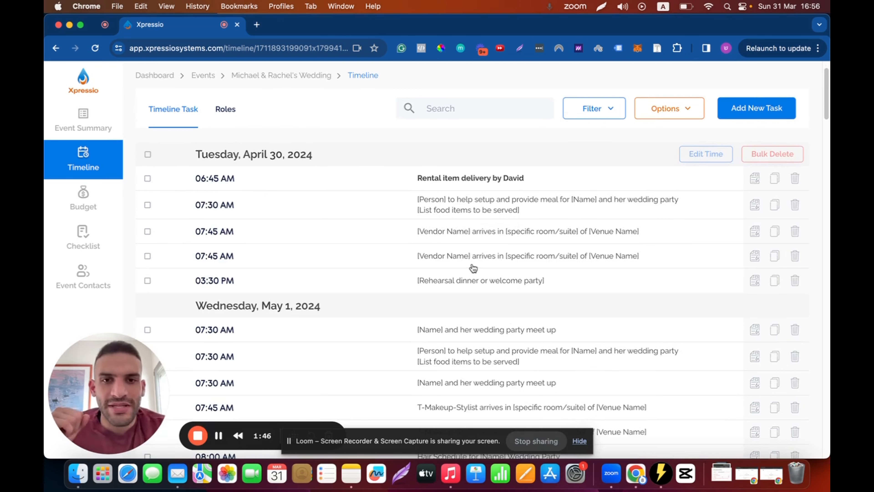
pyautogui.scroll(1, 471, 268)
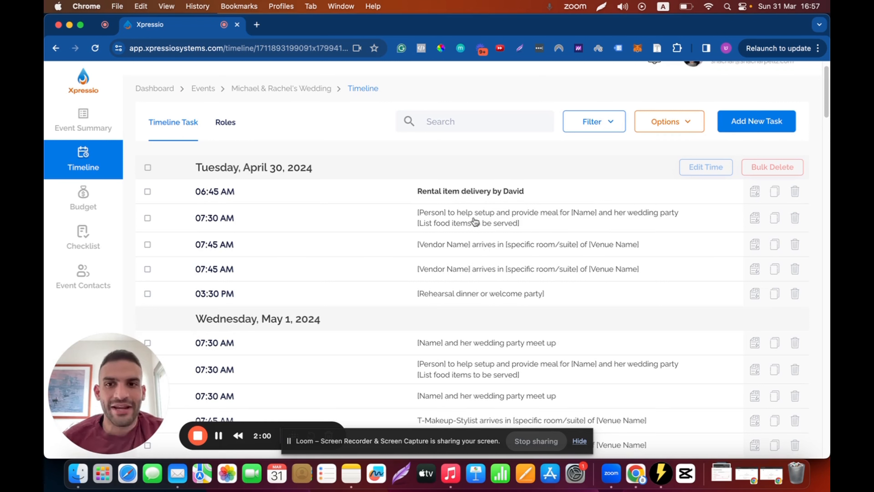
pyautogui.click(148, 169)
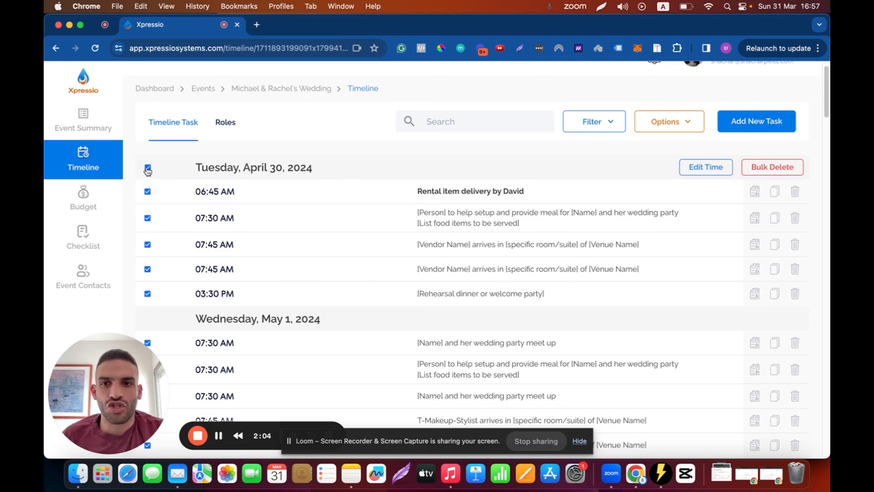
pyautogui.click(148, 168)
# - Shift the rental delivery, meal setup and second 07:45 AM vendor arrival tasks on April 30 forward by 5 minutes in bulk
pyautogui.click(147, 218)
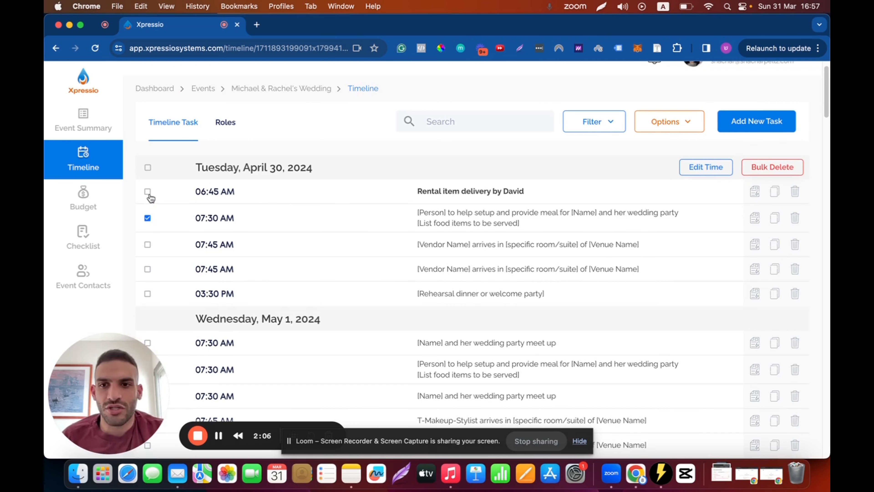
pyautogui.click(147, 191)
pyautogui.click(147, 269)
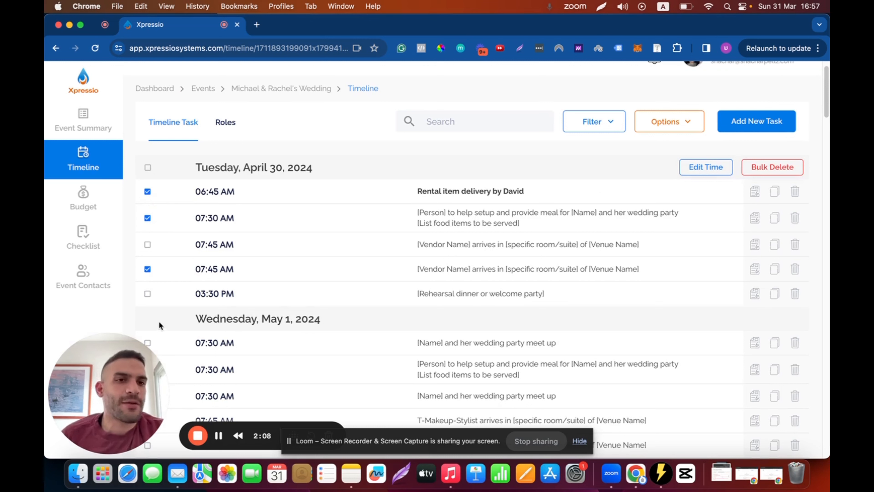
pyautogui.click(698, 172)
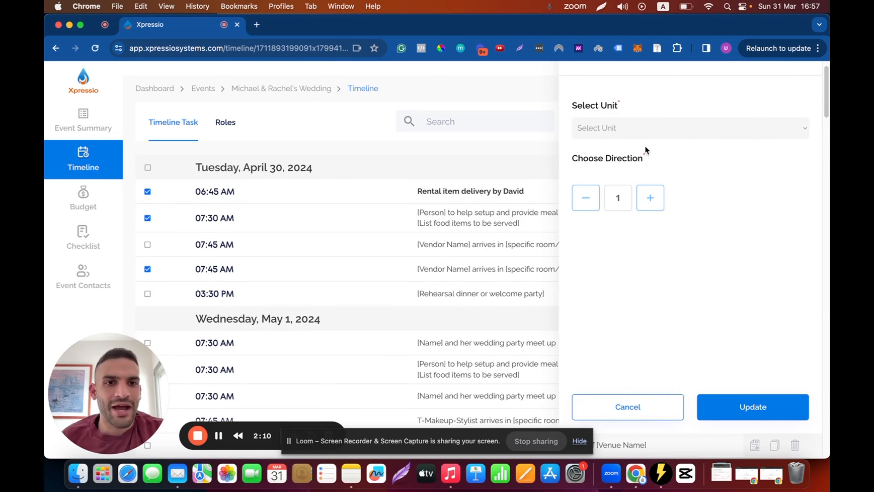
pyautogui.click(605, 124)
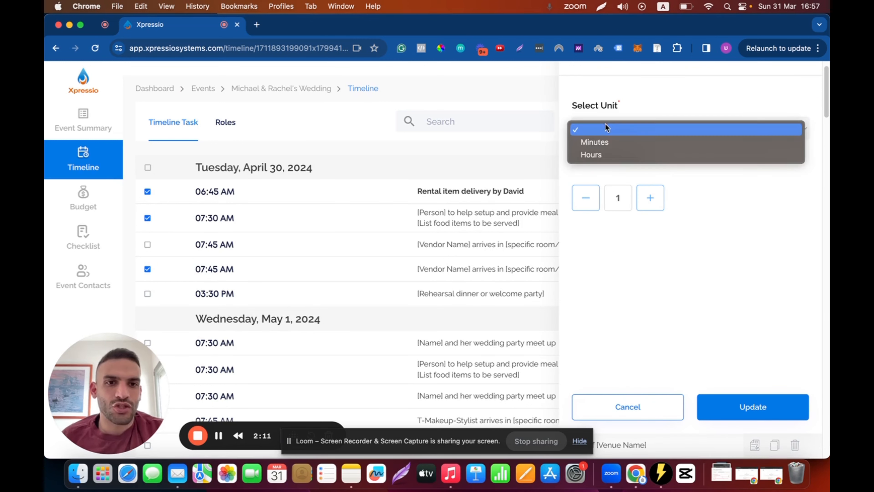
pyautogui.click(607, 142)
pyautogui.click(649, 198)
pyautogui.click(649, 197)
pyautogui.click(650, 197)
pyautogui.click(650, 197)
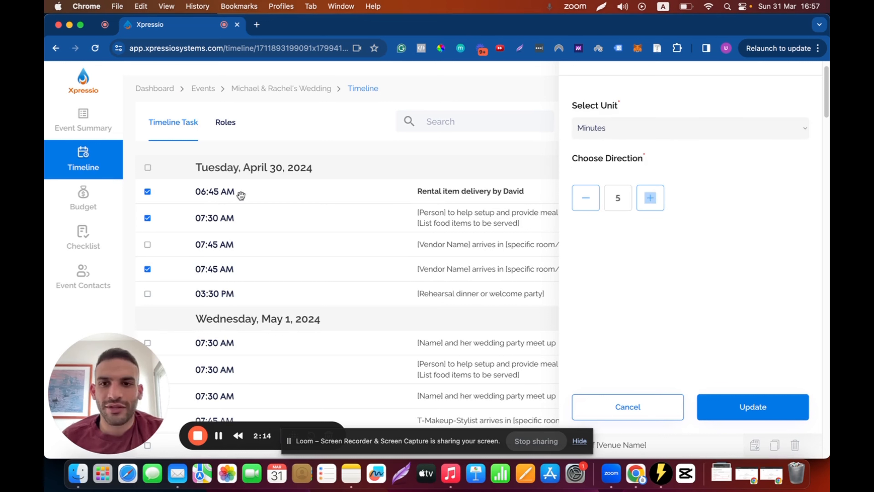
pyautogui.click(755, 406)
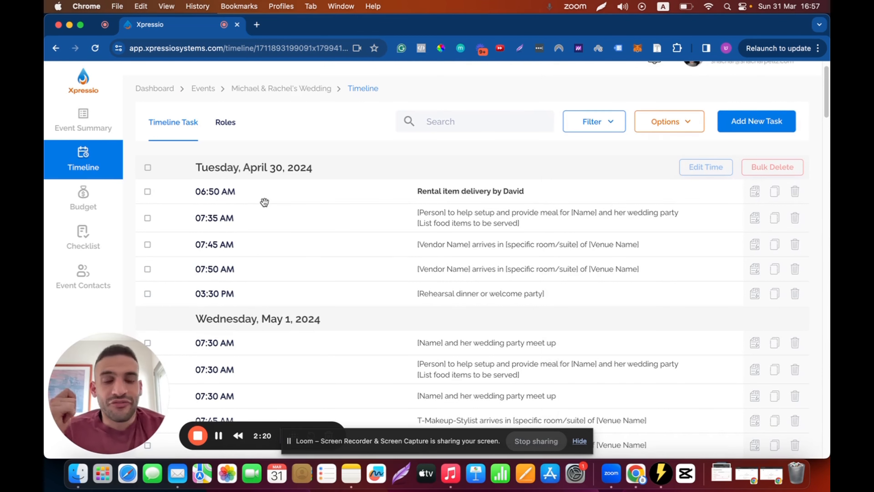
# - Assign the 07:35 AM meal setup task on April 30 to Audio visual world and save it
pyautogui.scroll(-1, 283, 217)
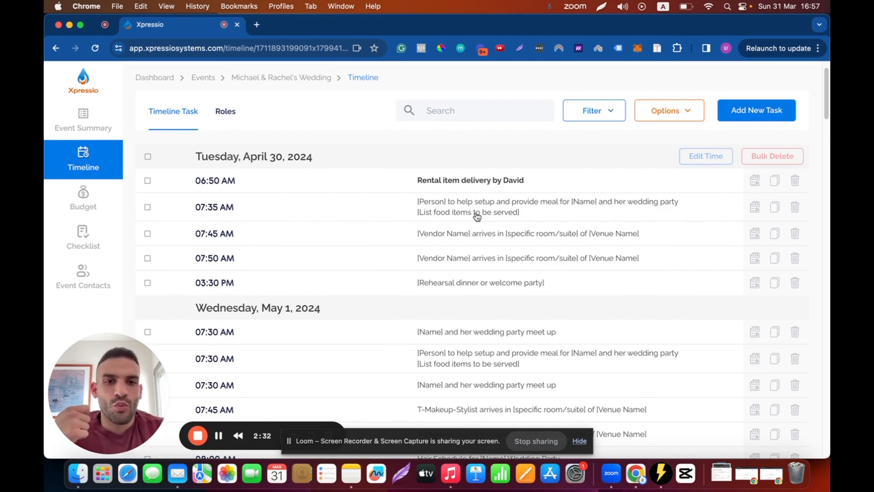
pyautogui.click(476, 216)
pyautogui.click(616, 166)
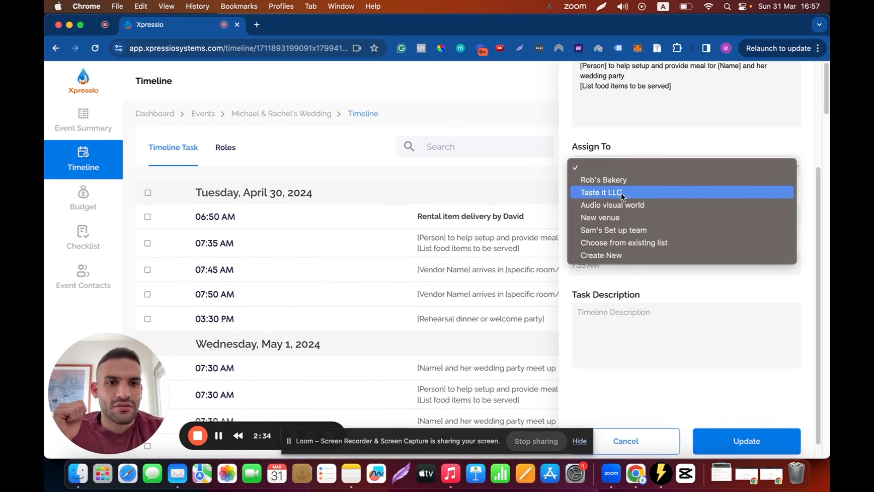
pyautogui.click(627, 205)
# - Assign the 07:45 AM vendor arrival task on April 30 to Audio visual world and save it
pyautogui.click(504, 281)
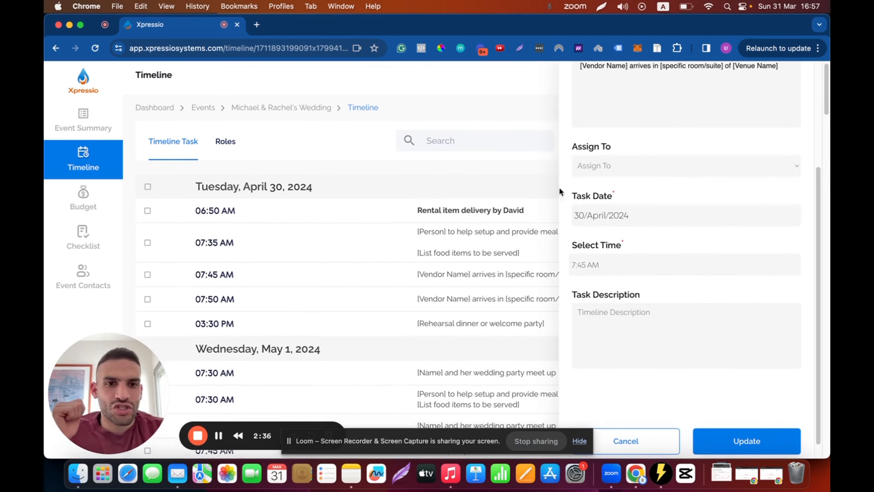
pyautogui.click(606, 165)
pyautogui.click(619, 241)
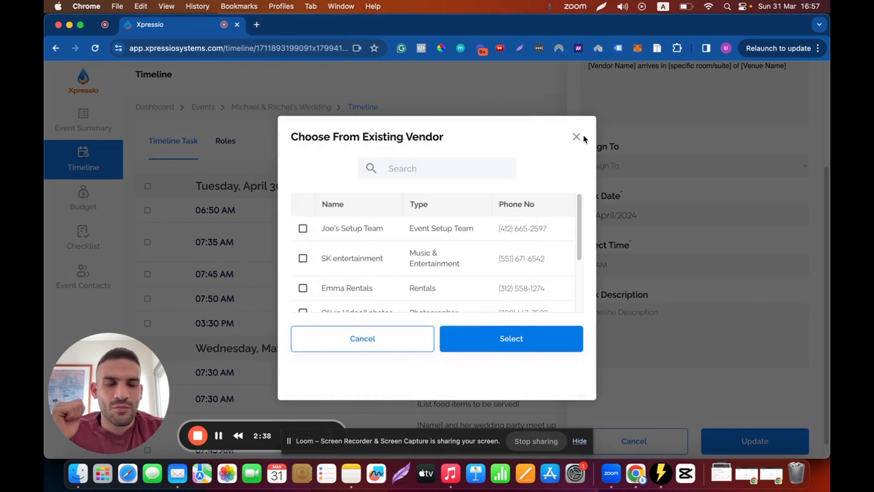
pyautogui.click(619, 159)
pyautogui.click(619, 164)
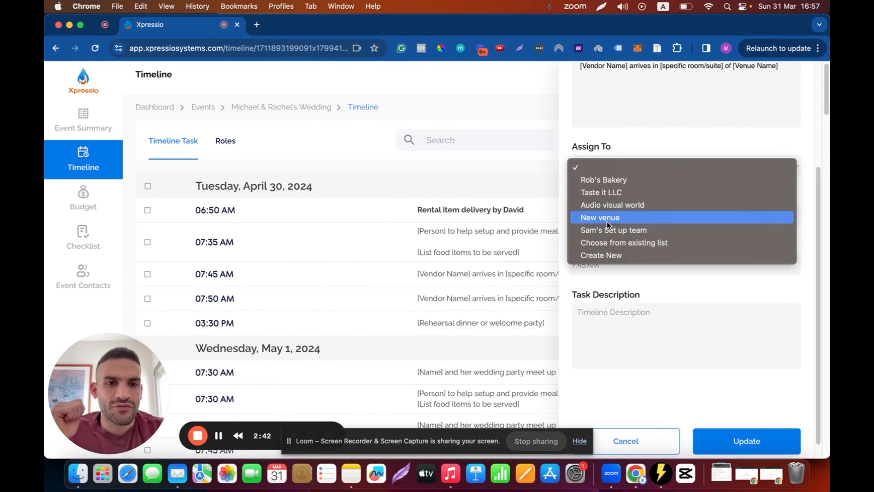
pyautogui.click(612, 207)
pyautogui.click(730, 436)
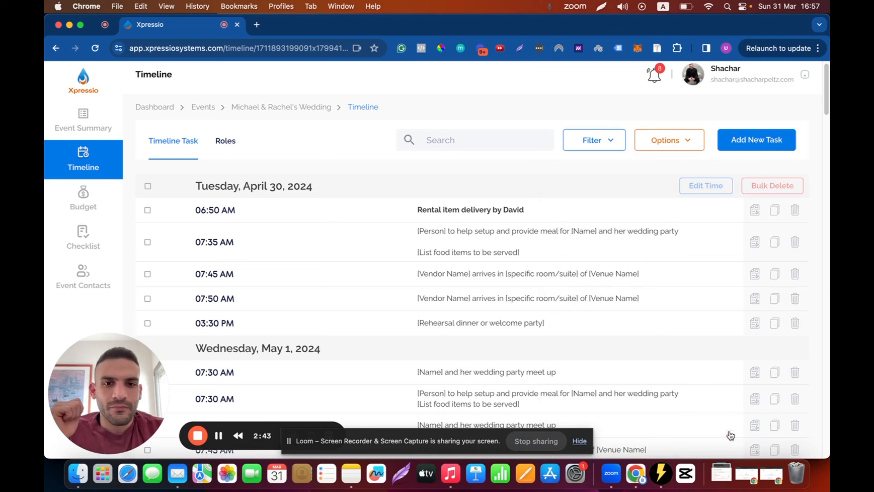
# - Assign the 07:50 AM vendor arrival task on April 30 to Taste it LLC and save it
pyautogui.click(482, 297)
pyautogui.click(594, 162)
pyautogui.click(610, 194)
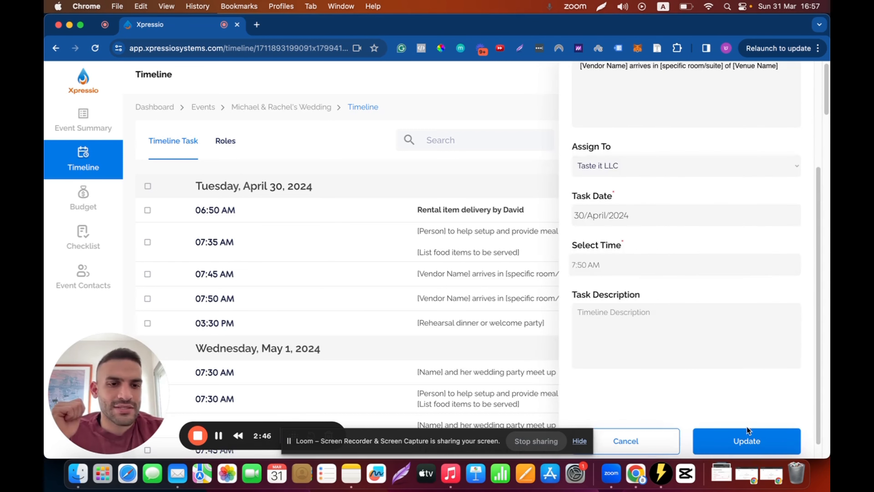
pyautogui.click(747, 436)
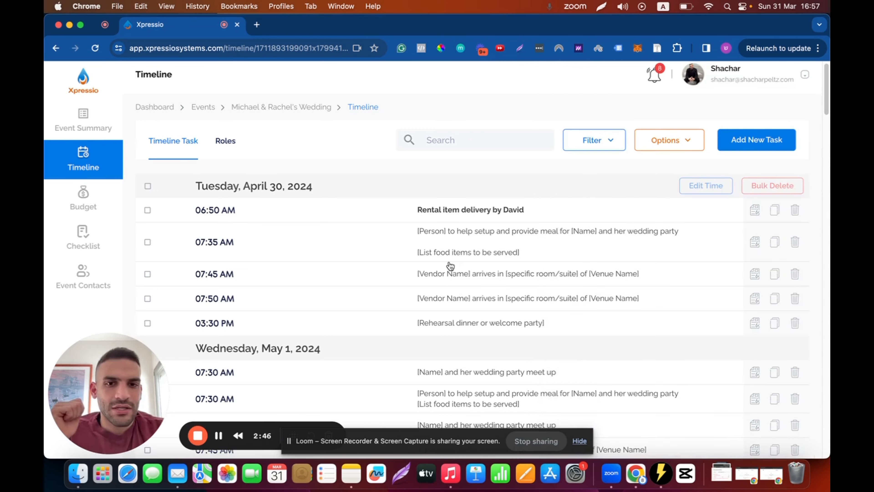
pyautogui.click(511, 300)
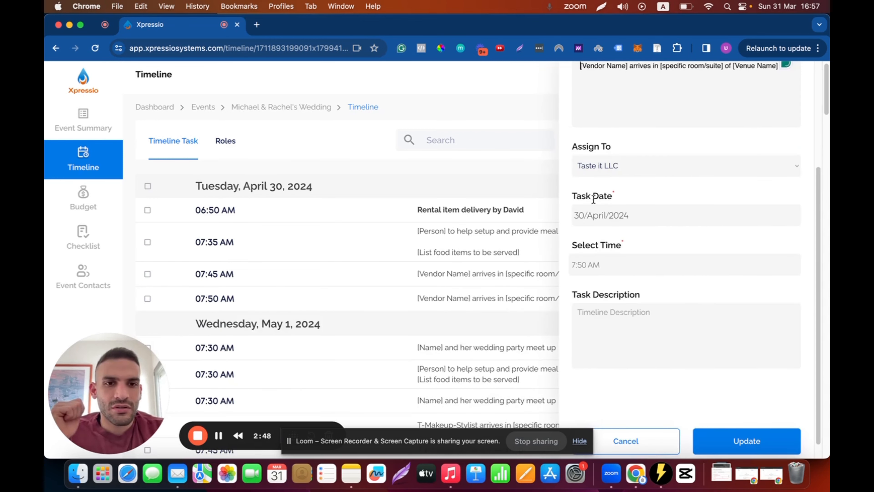
# - Assign the first 07:30 AM wedding party meet up task on May 1 to Taste it LLC and save it
pyautogui.click(468, 348)
pyautogui.click(592, 174)
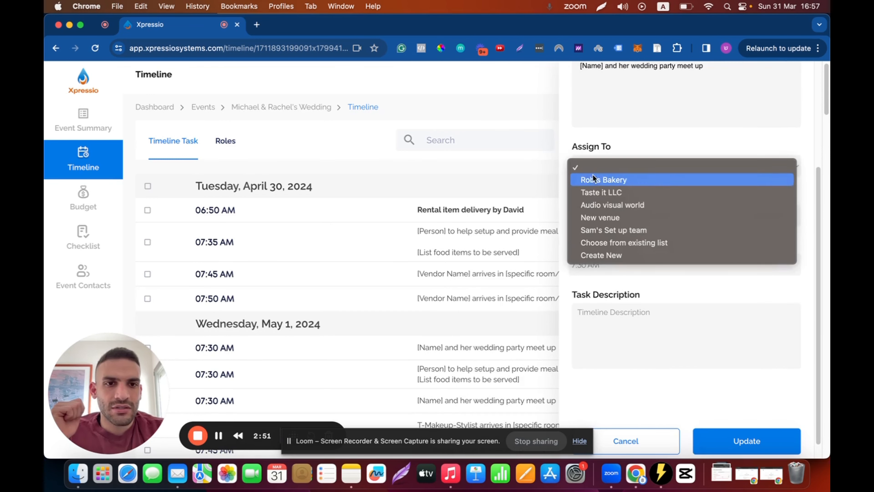
pyautogui.click(604, 186)
pyautogui.click(748, 434)
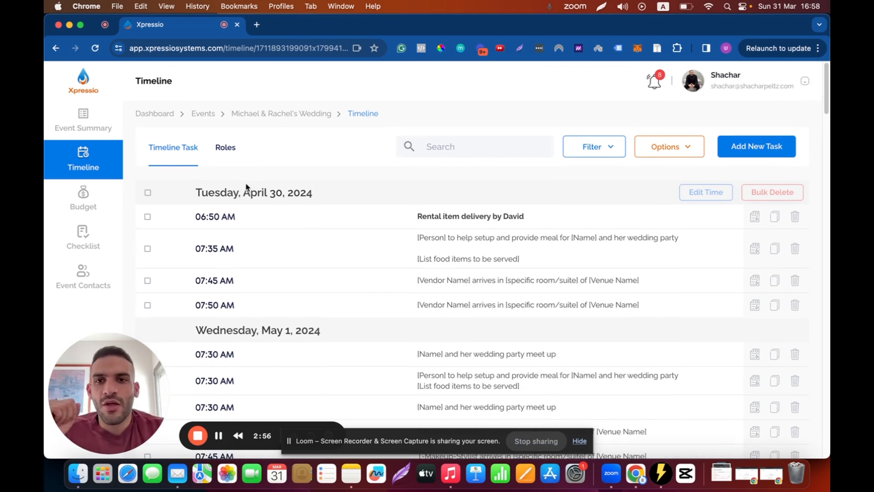
# - Review the tasks grouped by assigned vendor in the Roles view and return to the Timeline Task view
pyautogui.click(222, 147)
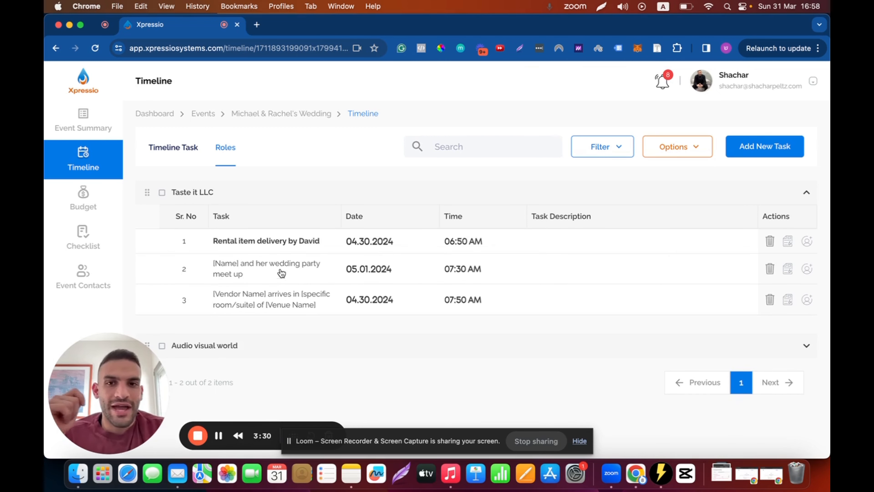
pyautogui.click(185, 154)
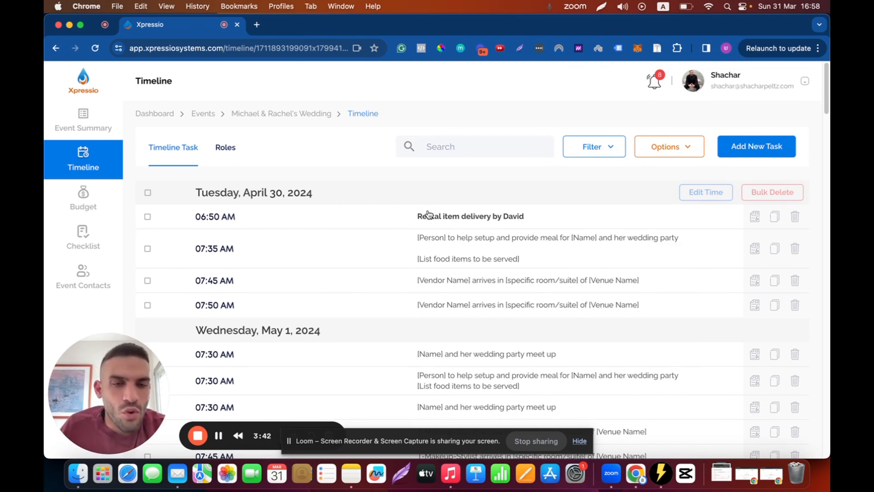
# - Open the form for emailing the timeline as a PDF, check its email and note fields, and close it without sending
pyautogui.click(667, 144)
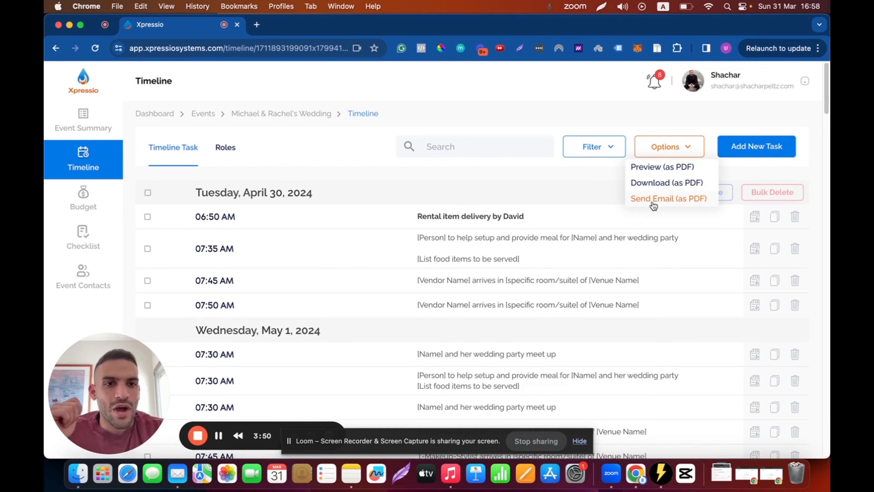
pyautogui.click(659, 198)
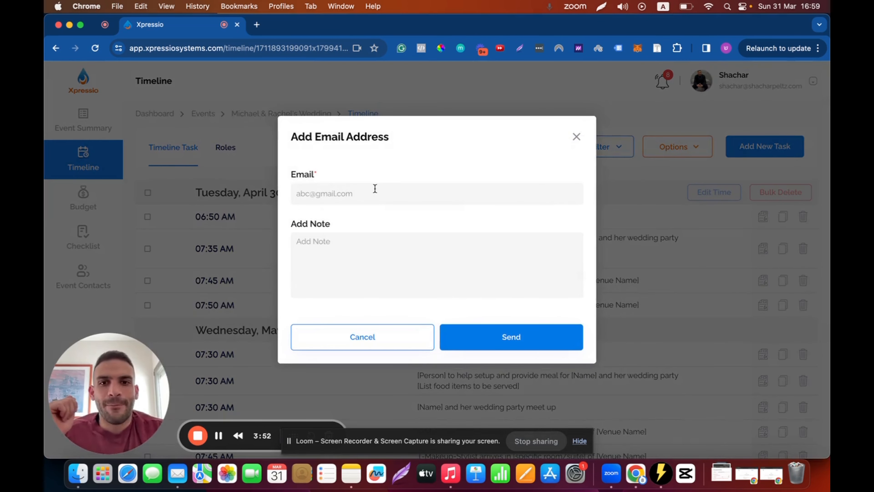
pyautogui.click(375, 188)
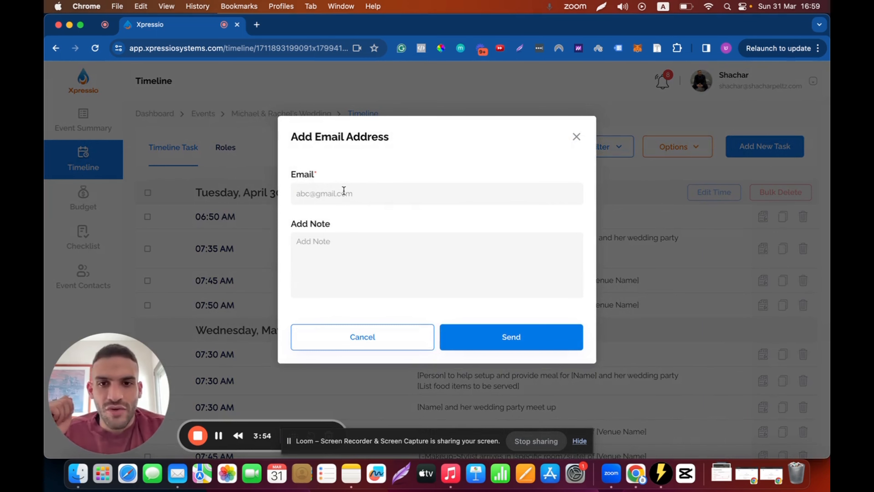
pyautogui.click(343, 238)
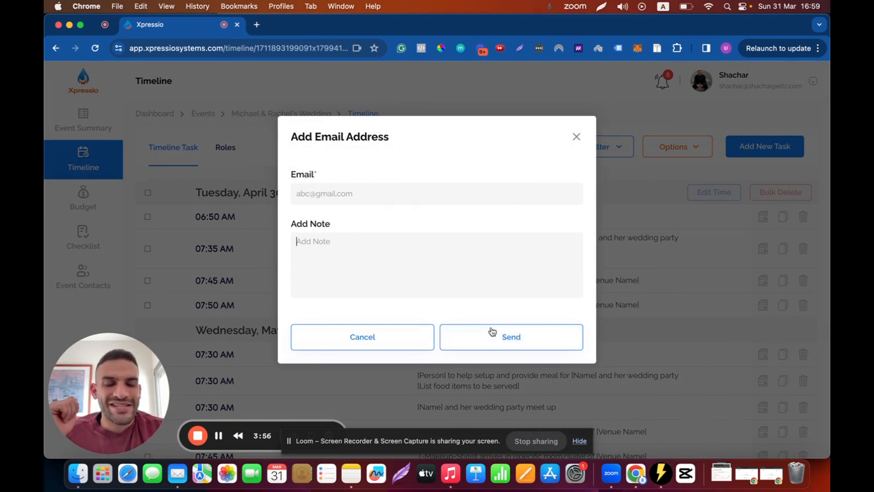
pyautogui.click(577, 137)
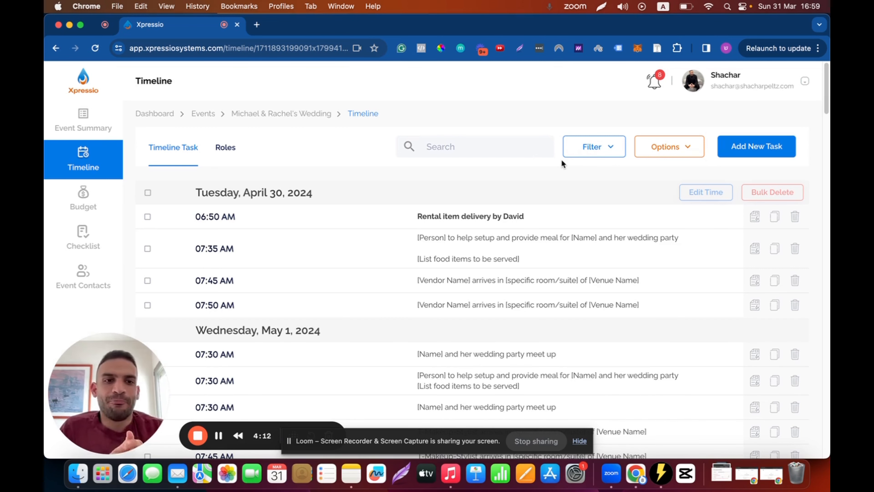
# - Try to duplicate the 06:50 AM rental item delivery task on April 30
pyautogui.scroll(-1, 557, 181)
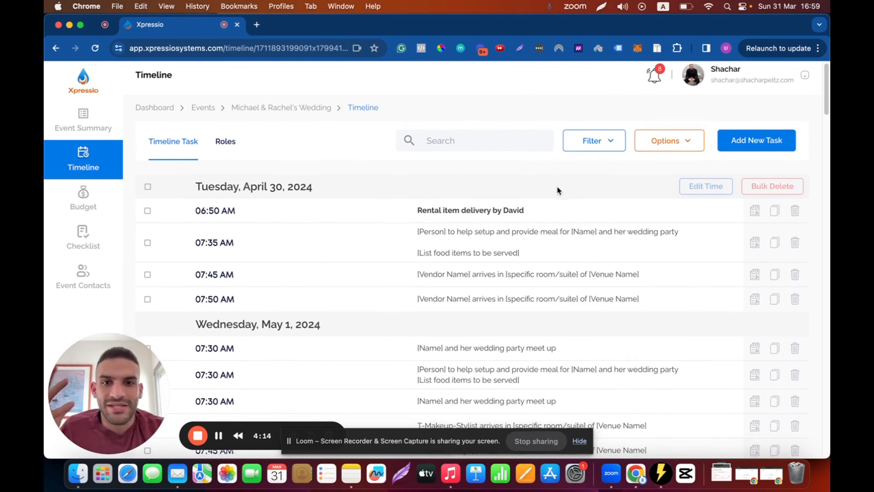
pyautogui.scroll(-3, 552, 203)
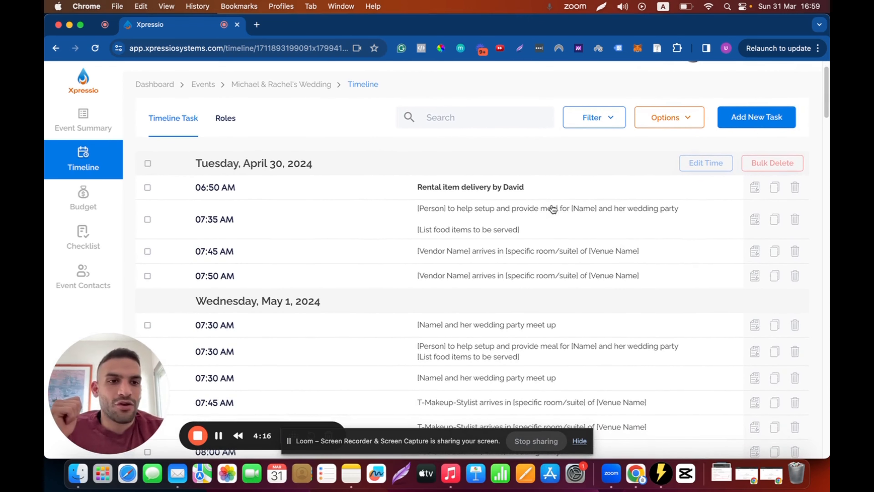
pyautogui.click(775, 188)
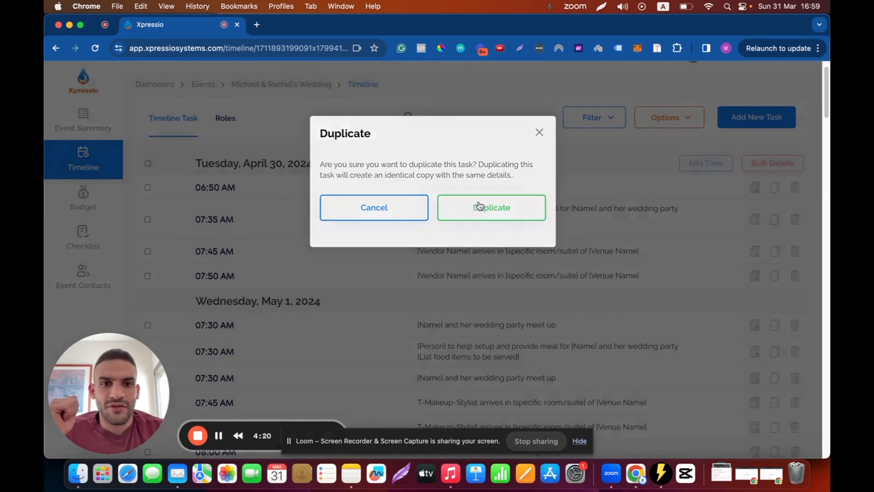
pyautogui.click(479, 205)
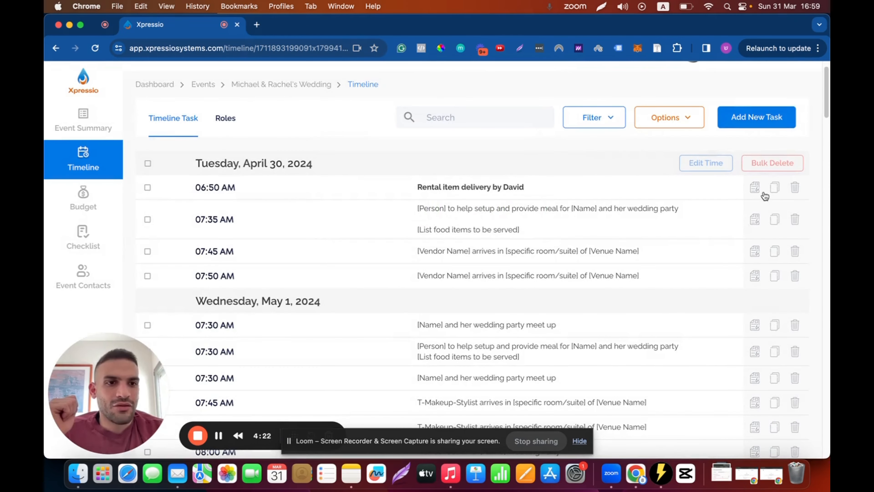
# - Open the delete confirmation for the second 07:30 AM wedding party meet up task on May 1 and dismiss it without deleting
pyautogui.scroll(-5, 764, 196)
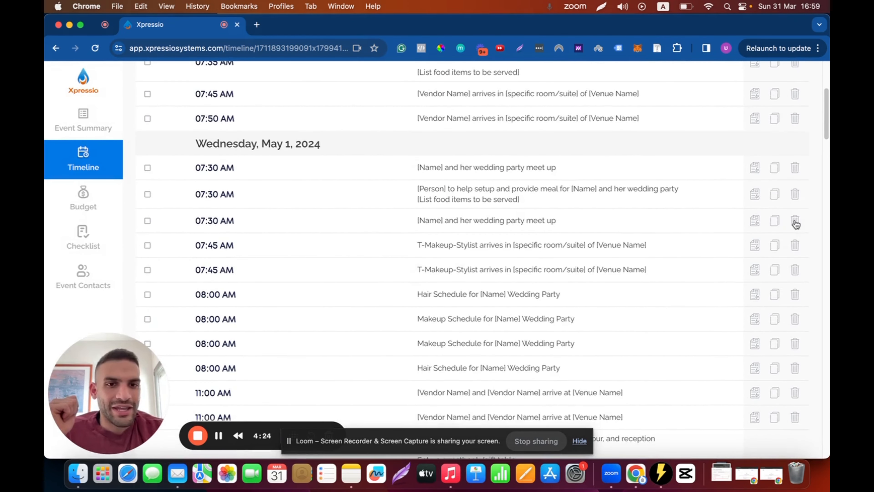
pyautogui.click(795, 222)
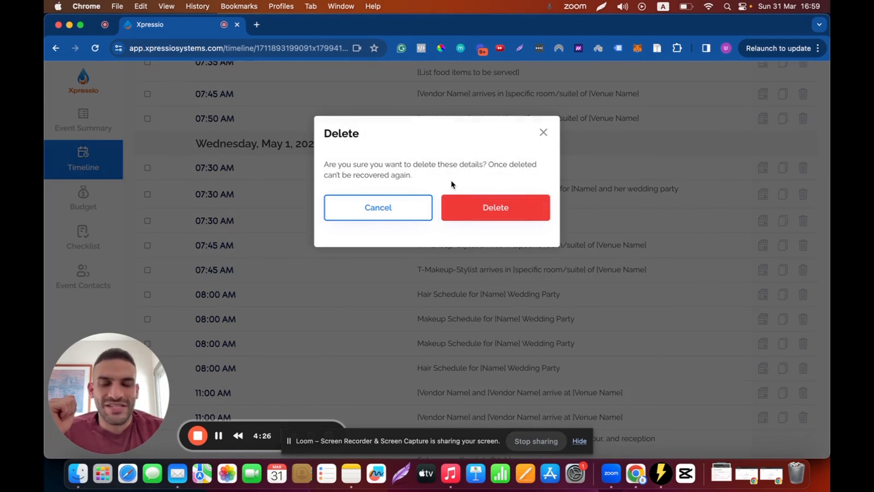
pyautogui.click(544, 132)
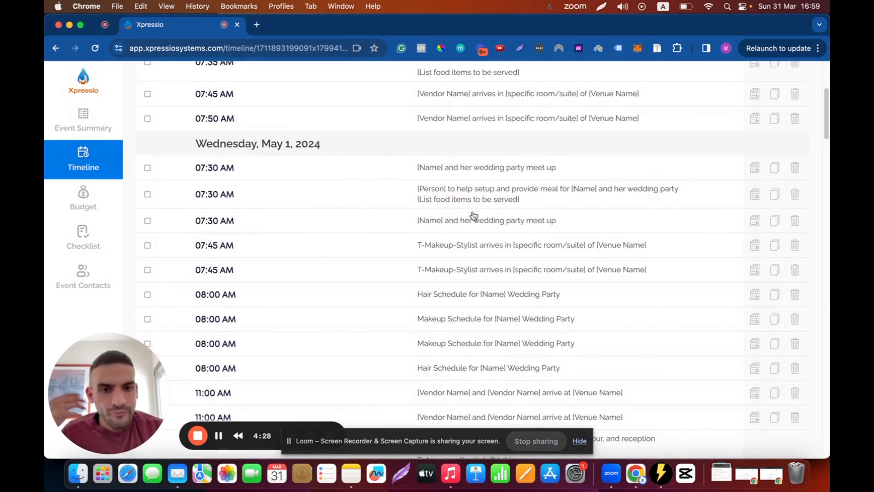
pyautogui.scroll(-15, 473, 216)
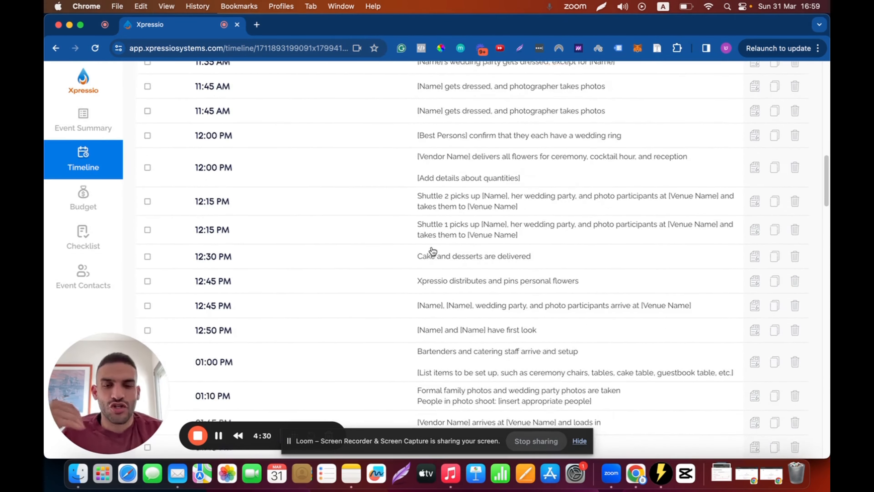
pyautogui.scroll(15, 433, 251)
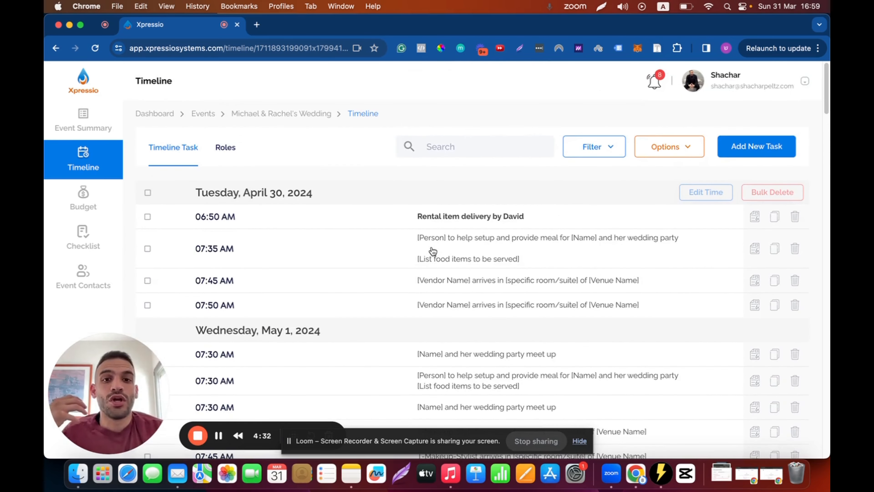